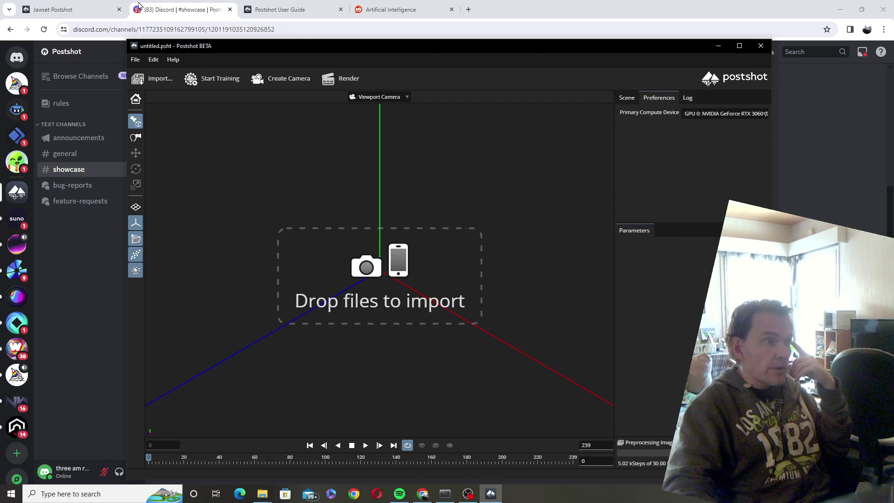
# Bring the Jawset Postshot product page to the front and scroll up to its top section
pyautogui.click(93, 7)
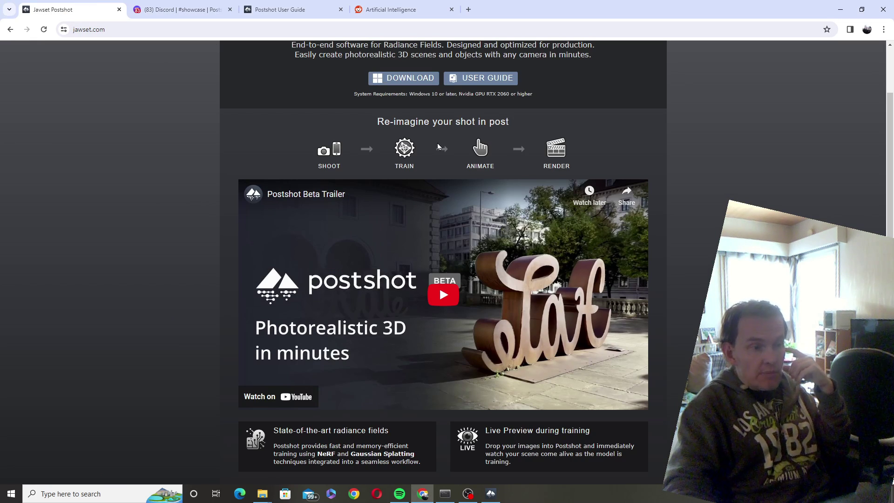
pyautogui.moveTo(891, 98); pyautogui.dragTo(891, 65)
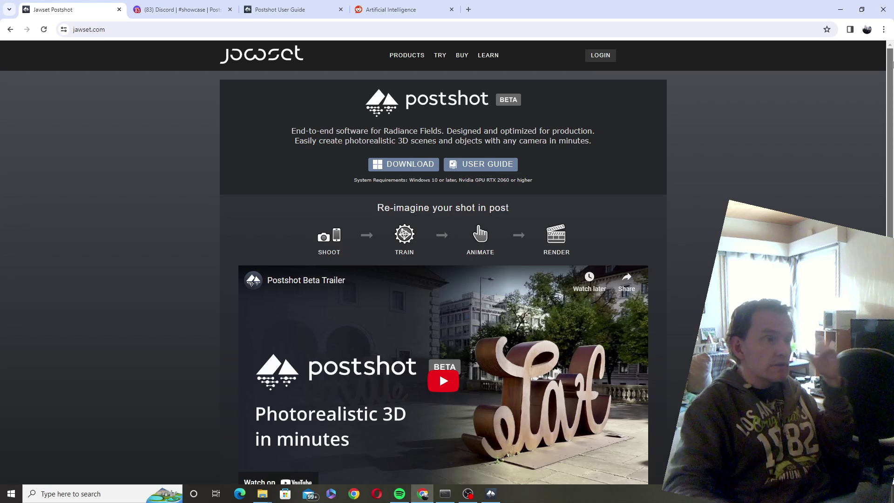
# Play the Usher bullet-time video in Discord's #showcase channel full screen from 0:18
pyautogui.click(214, 5)
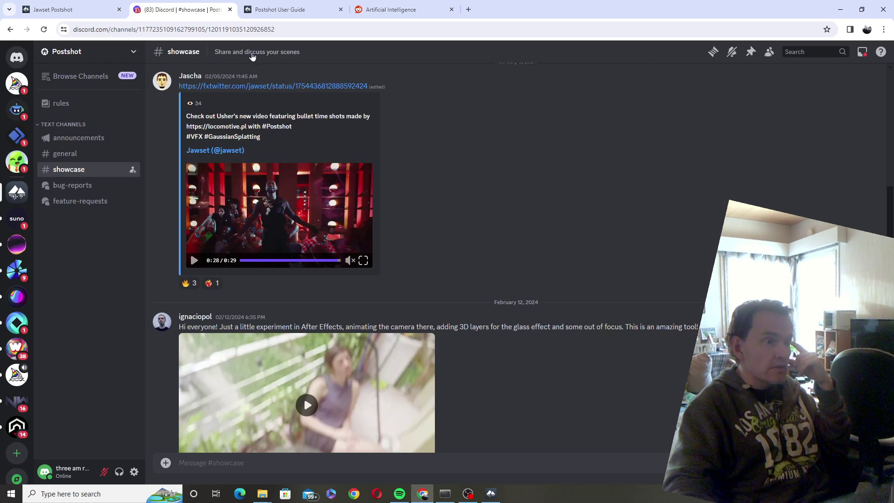
pyautogui.click(306, 261)
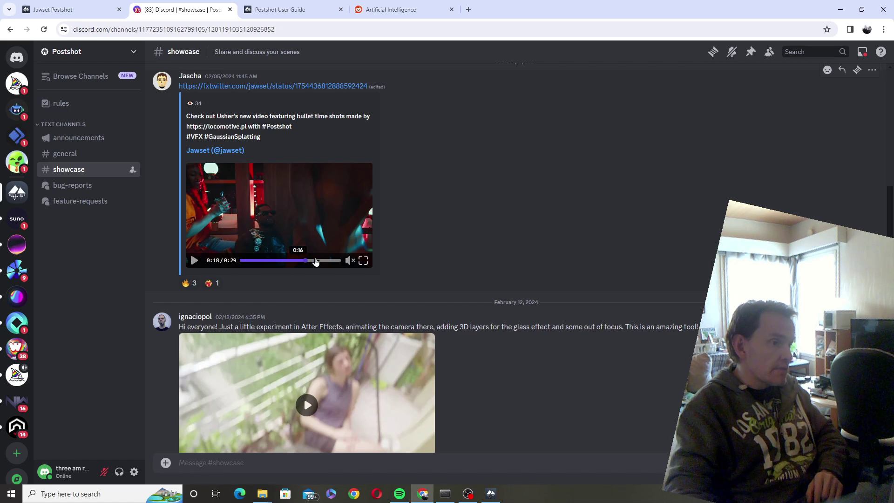
pyautogui.click(363, 260)
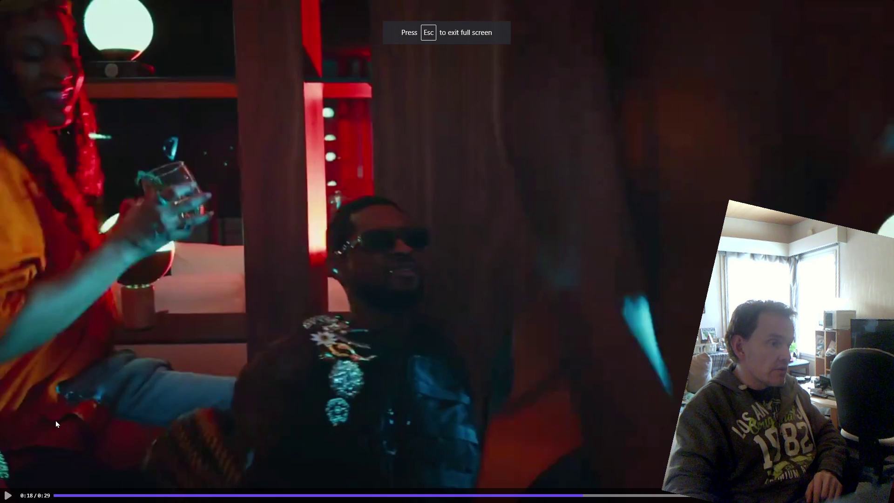
pyautogui.click(7, 496)
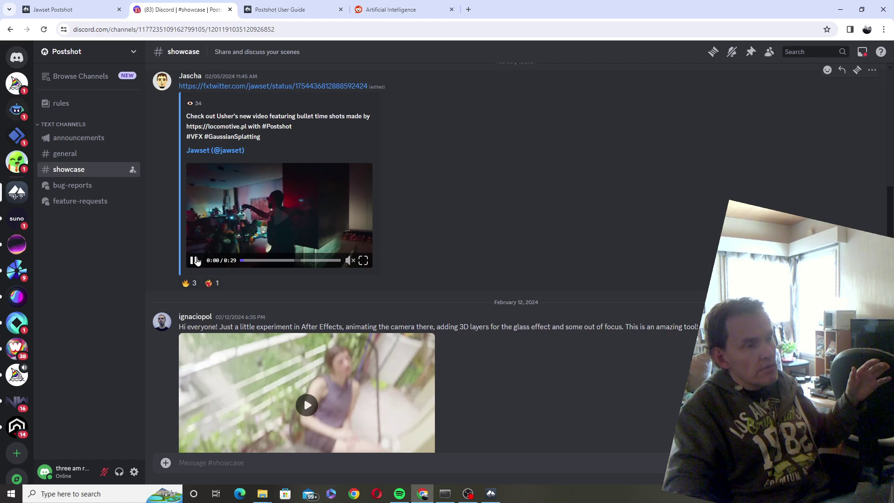
# Highlight the Nvidia GPU RTX 2060 or higher requirement on the Jawset page, then return to Postshot
pyautogui.click(491, 493)
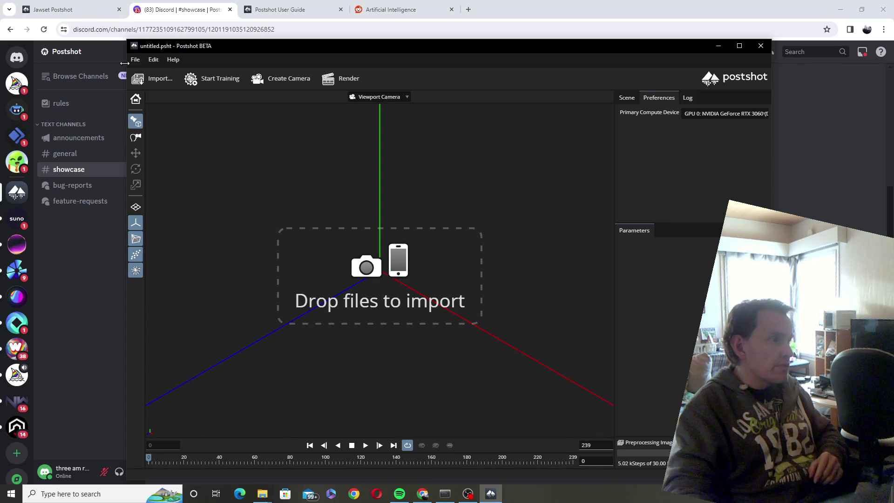
pyautogui.click(52, 10)
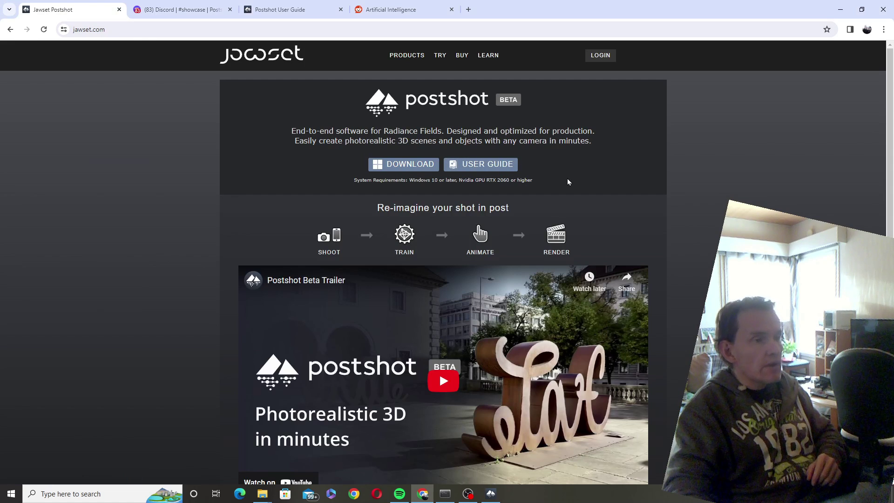
pyautogui.moveTo(533, 180); pyautogui.dragTo(467, 180)
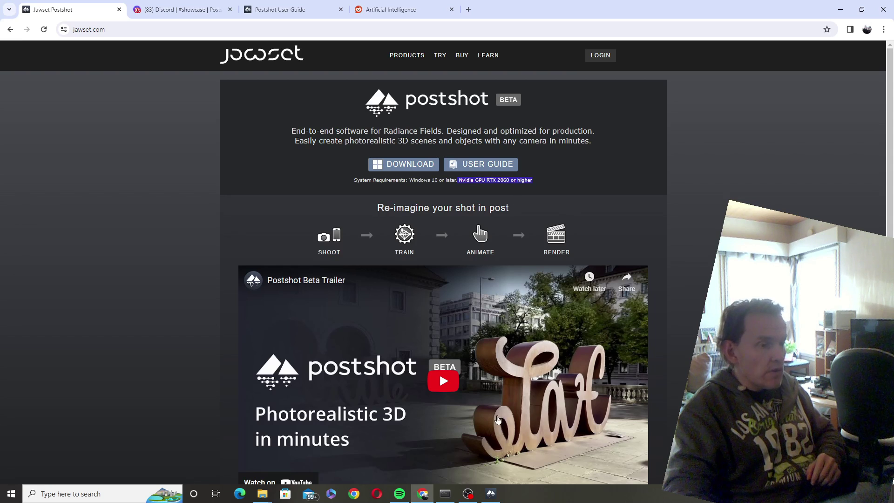
pyautogui.click(492, 493)
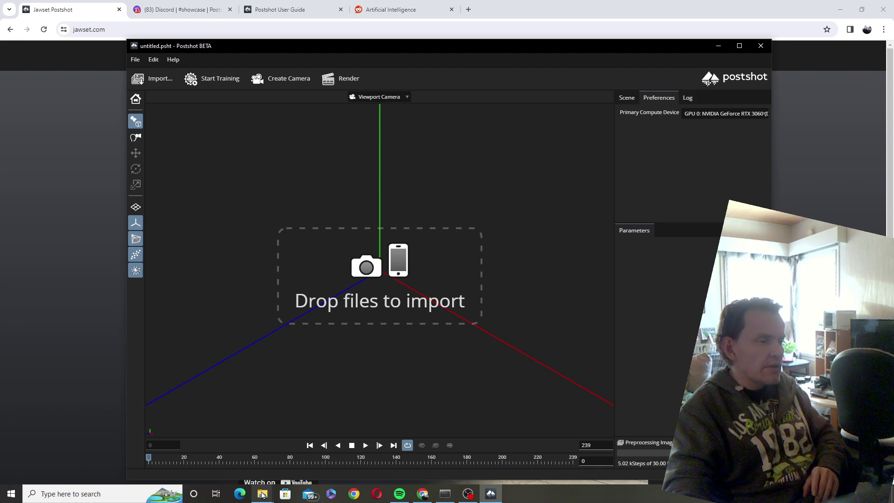
# Select all 147 frame images in the room new folder, excluding the videostoframes Python script
pyautogui.moveTo(263, 494)
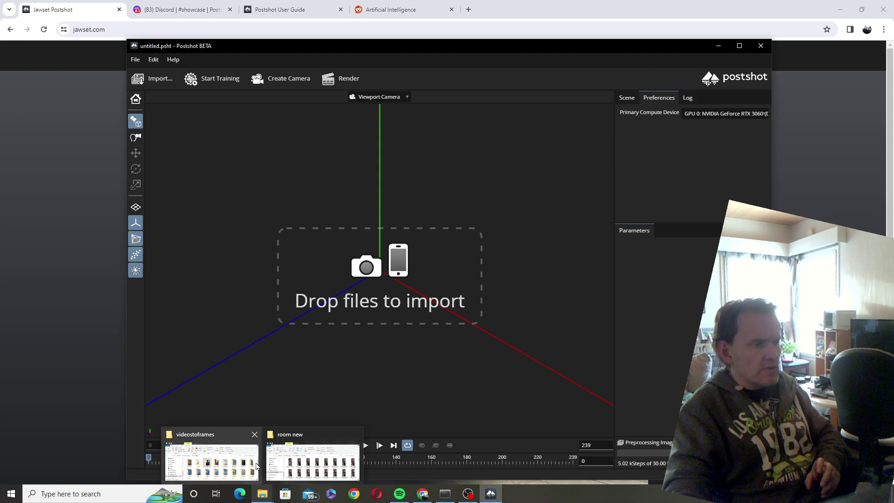
pyautogui.click(211, 455)
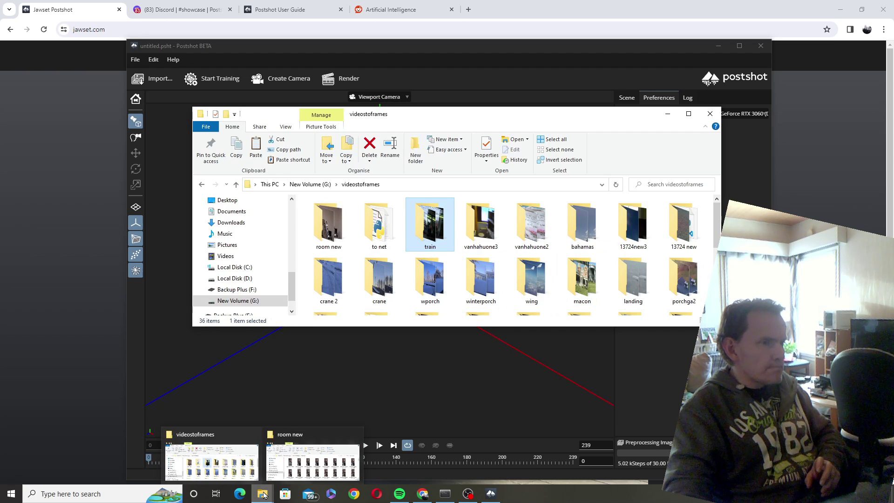
pyautogui.click(312, 462)
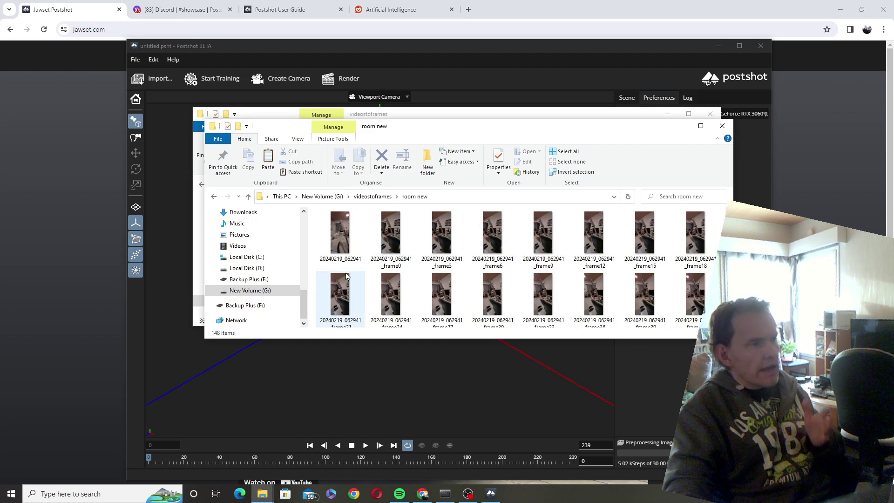
pyautogui.moveTo(313, 213)
pyautogui.mouseDown()
pyautogui.moveTo(345, 242)
pyautogui.moveTo(391, 238)
pyautogui.moveTo(325, 216)
pyautogui.mouseUp()
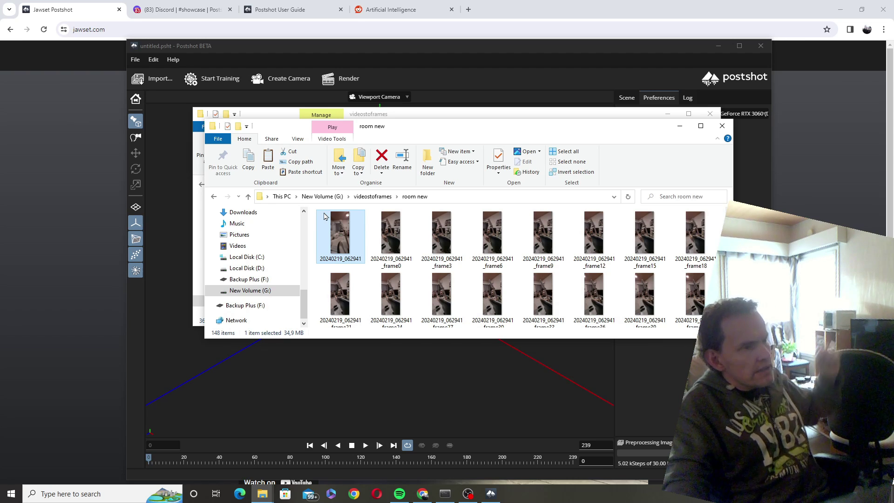
pyautogui.moveTo(311, 219); pyautogui.dragTo(500, 341)
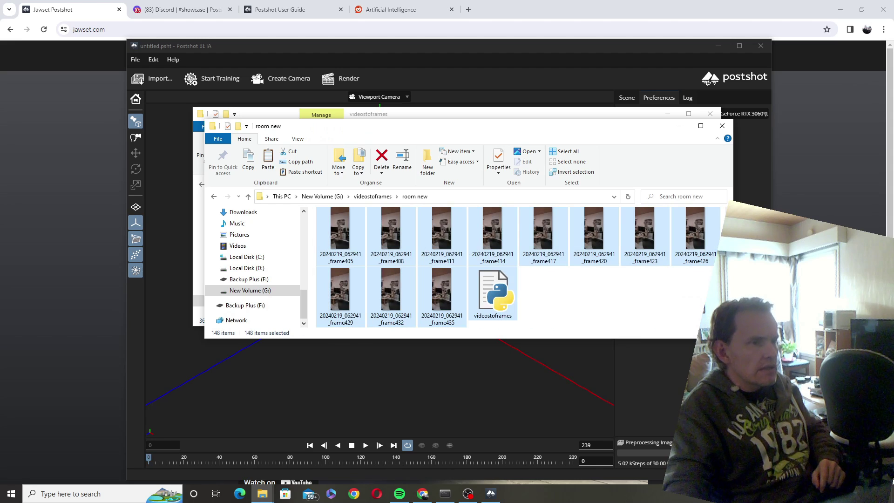
pyautogui.keyDown('ctrl'); pyautogui.click(497, 317); pyautogui.keyUp('ctrl')
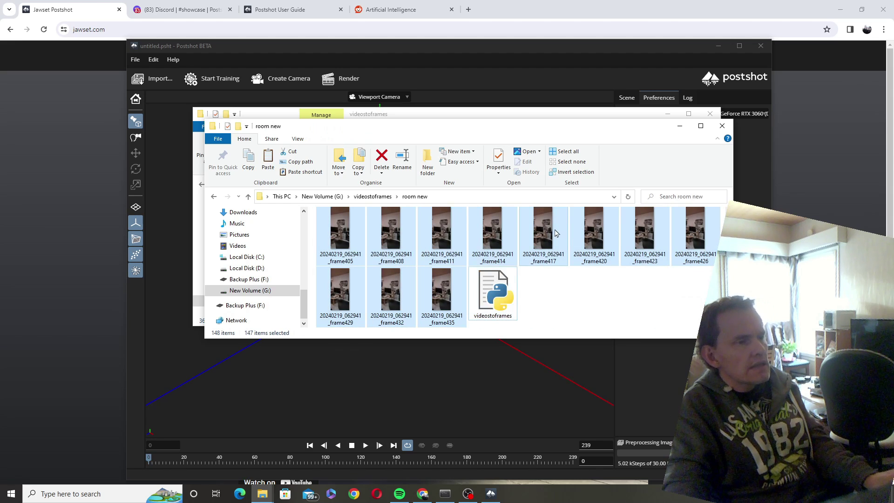
# Drop the selected room frames onto Postshot, opening Training Configuration with a 100-image, 1600-pixel Splat setup
pyautogui.moveTo(543, 228); pyautogui.dragTo(481, 385)
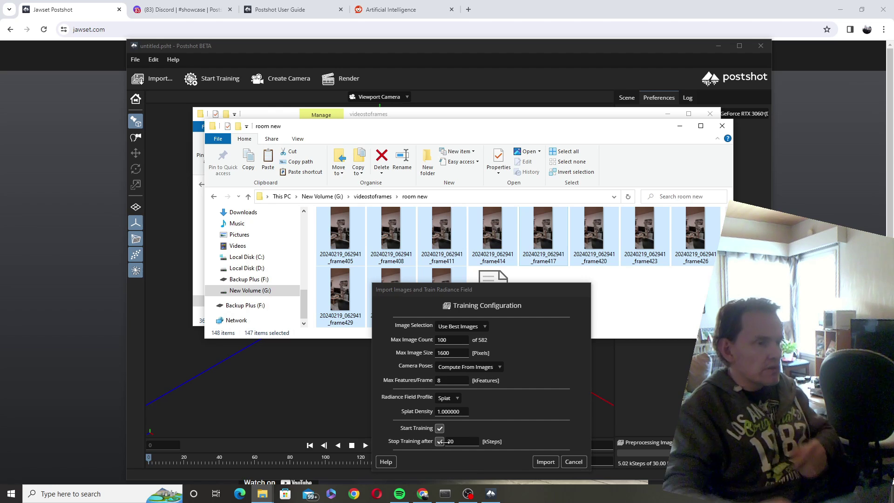
# Import the frames, then dismiss the training-aborted message and the multiple radiance fields warning
pyautogui.click(539, 462)
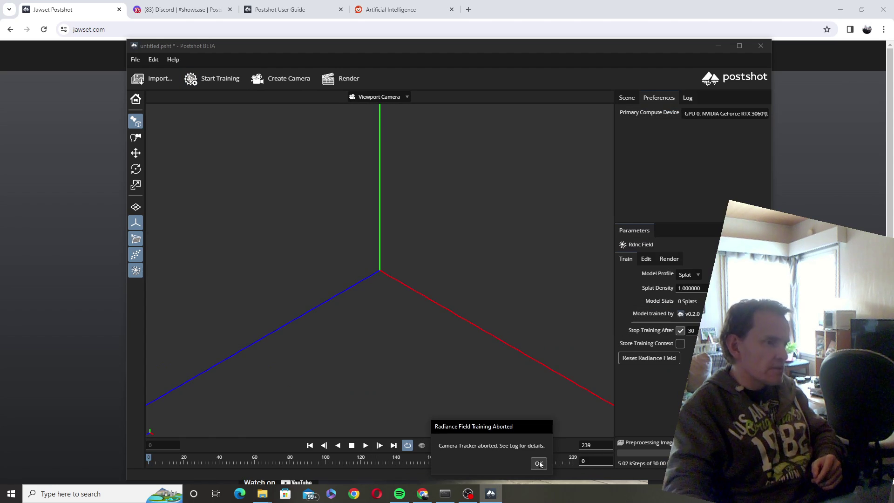
pyautogui.click(538, 464)
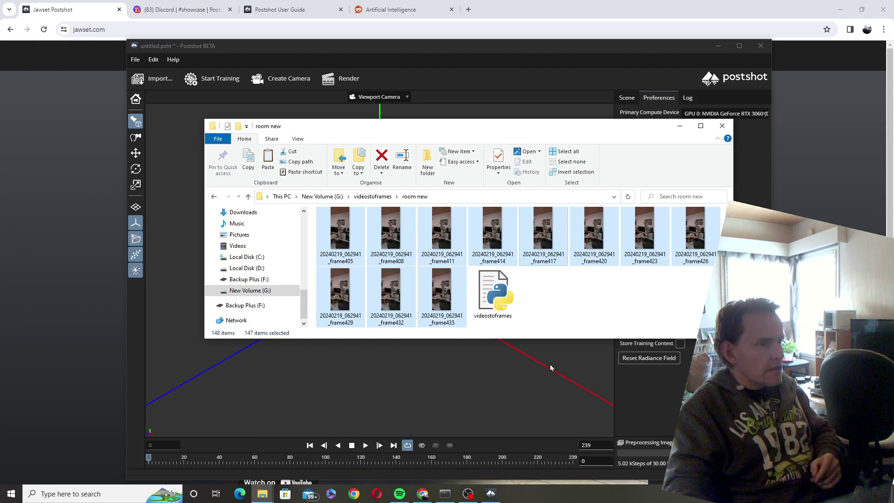
pyautogui.moveTo(448, 381); pyautogui.dragTo(448, 381)
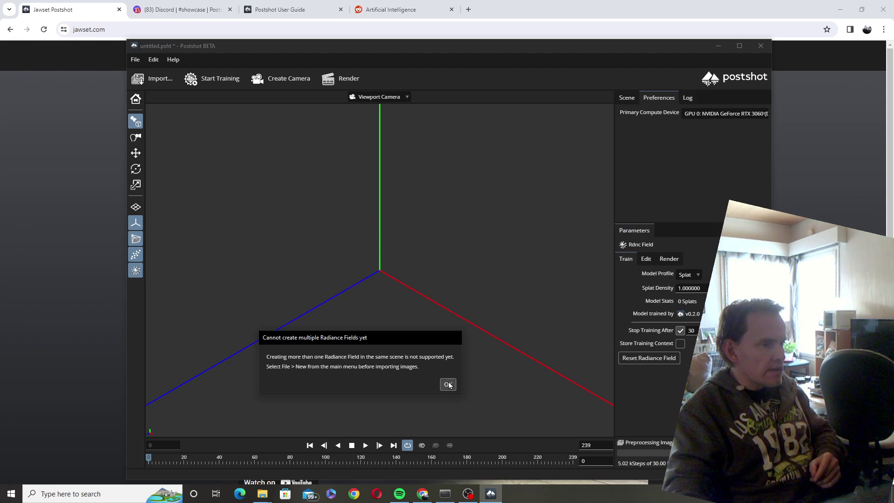
pyautogui.click(448, 382)
pyautogui.scroll(15, 707, 218)
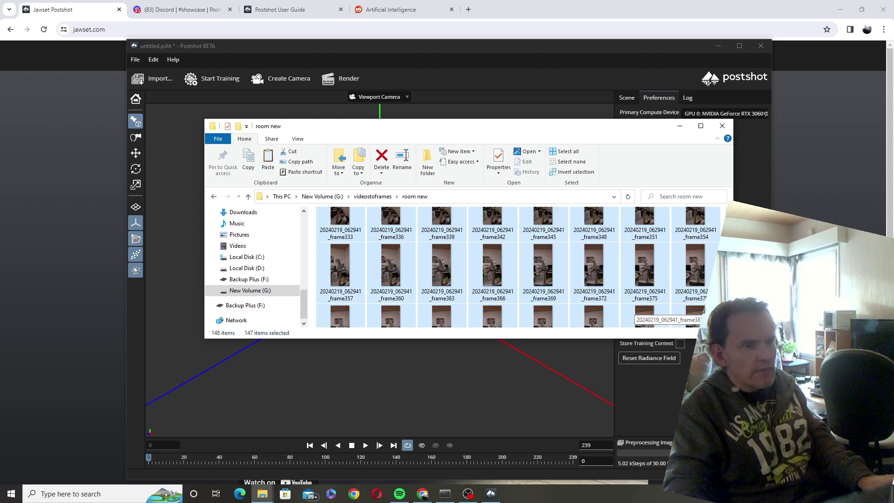
pyautogui.click(442, 241)
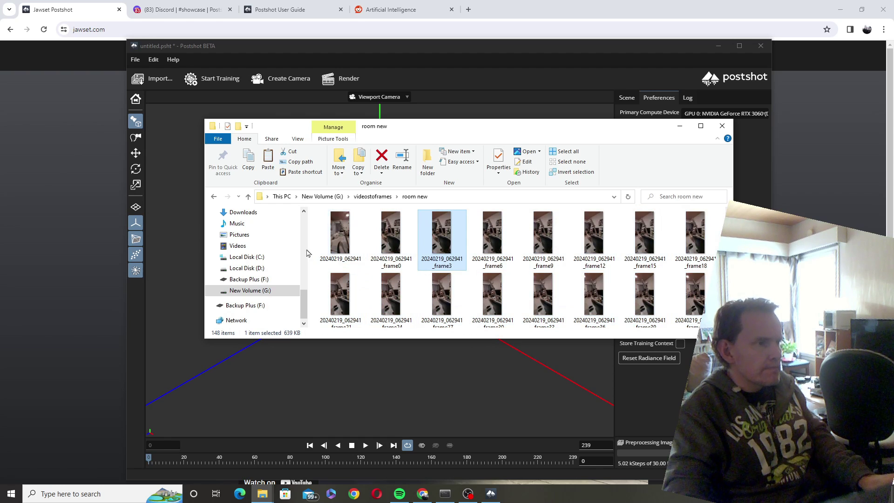
# Start a new empty Postshot project, discarding changes to the current one
pyautogui.click(136, 60)
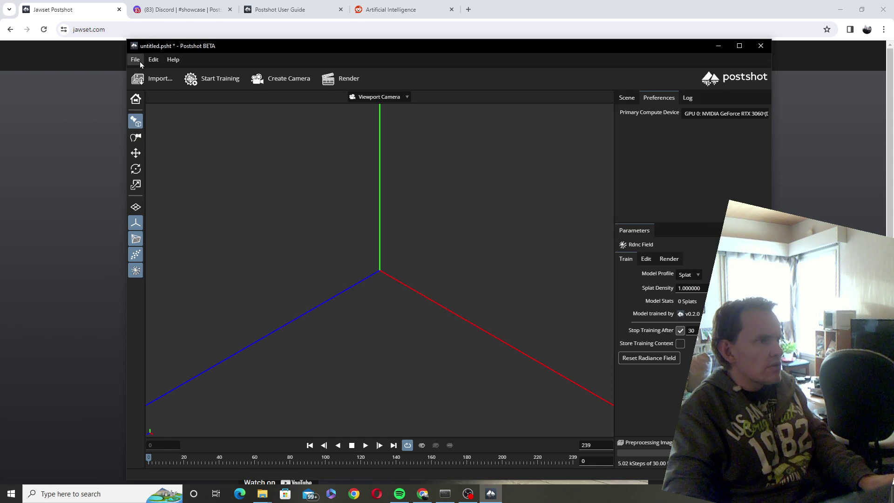
pyautogui.click(154, 86)
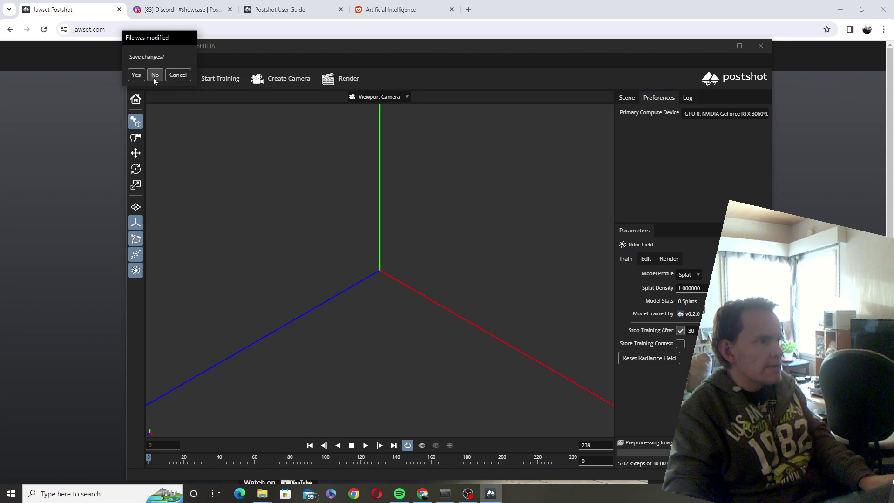
pyautogui.click(155, 76)
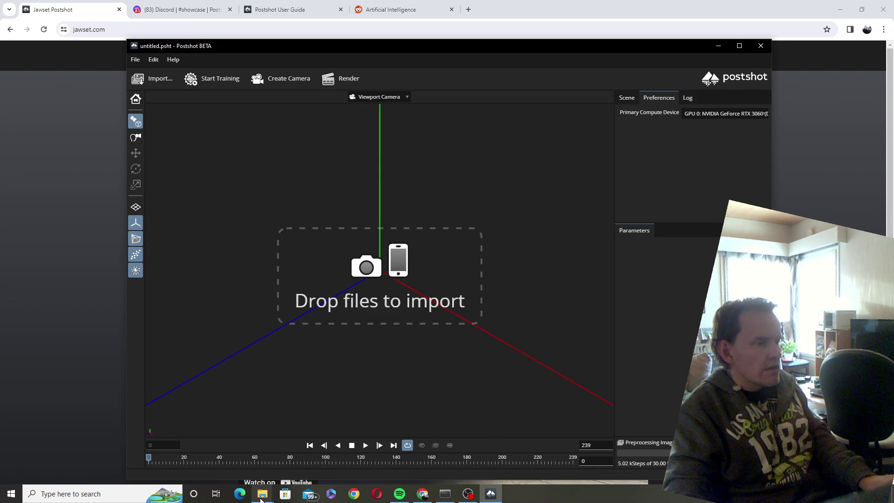
# Select 144 of the frame images in the room new folder
pyautogui.moveTo(262, 494)
pyautogui.click(315, 460)
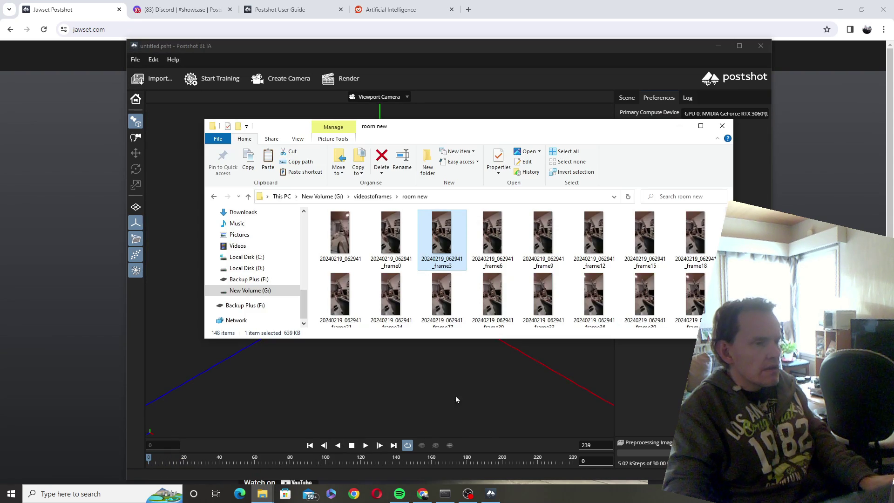
pyautogui.click(326, 239)
pyautogui.moveTo(313, 226); pyautogui.dragTo(693, 345)
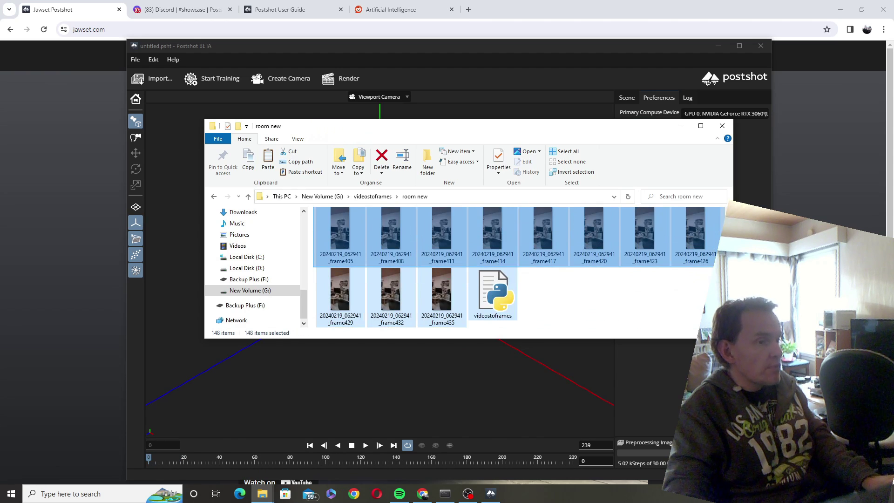
pyautogui.moveTo(717, 266); pyautogui.dragTo(645, 255)
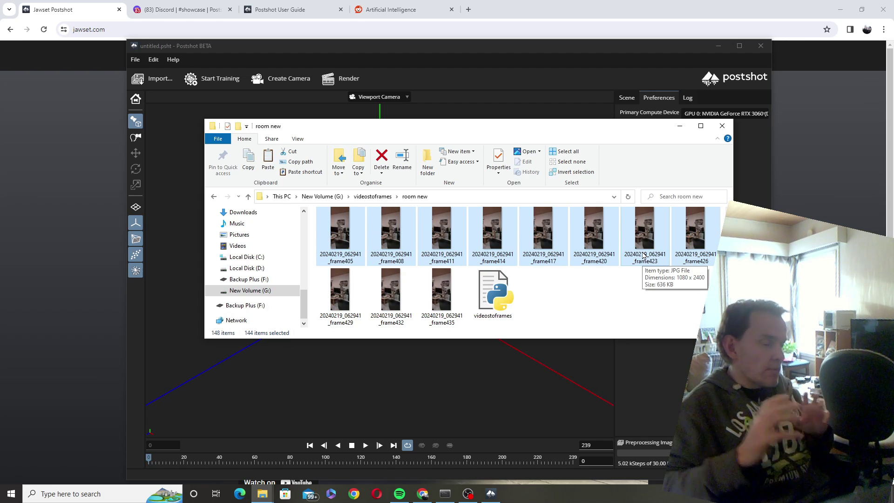
# Import the 144 frames into Postshot and dismiss the training-aborted message
pyautogui.moveTo(644, 255); pyautogui.dragTo(497, 397)
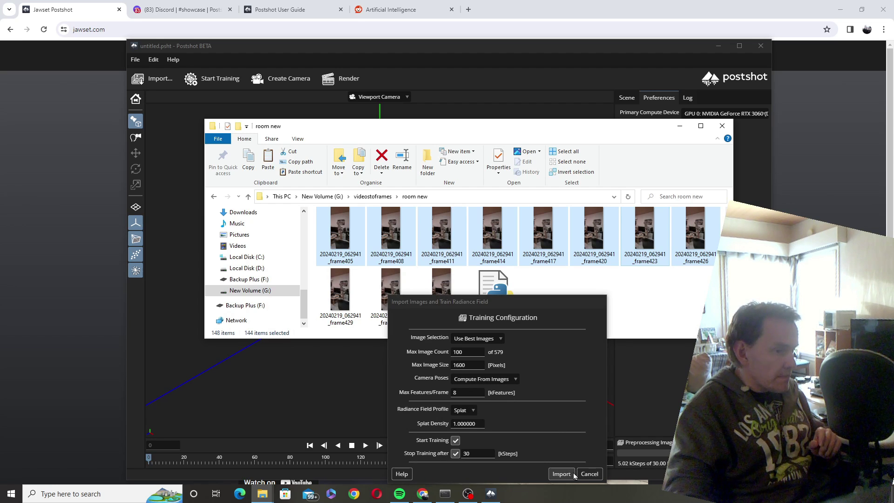
pyautogui.click(561, 474)
pyautogui.click(573, 475)
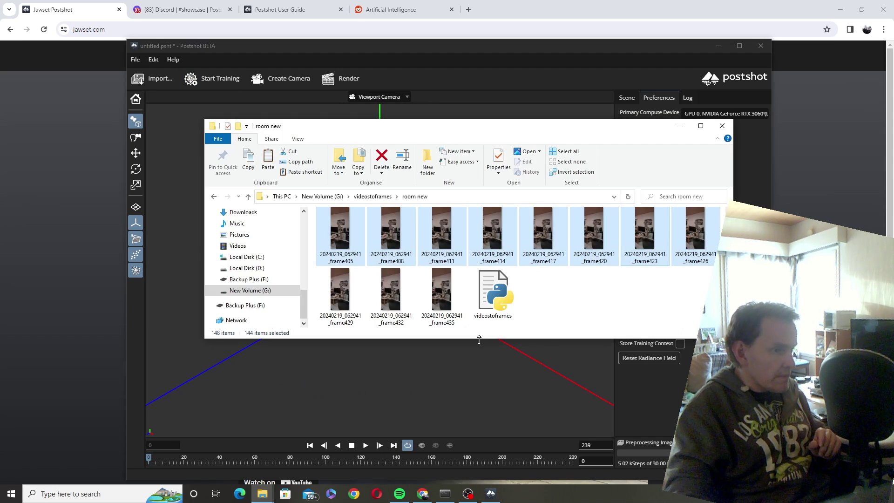
pyautogui.click(455, 392)
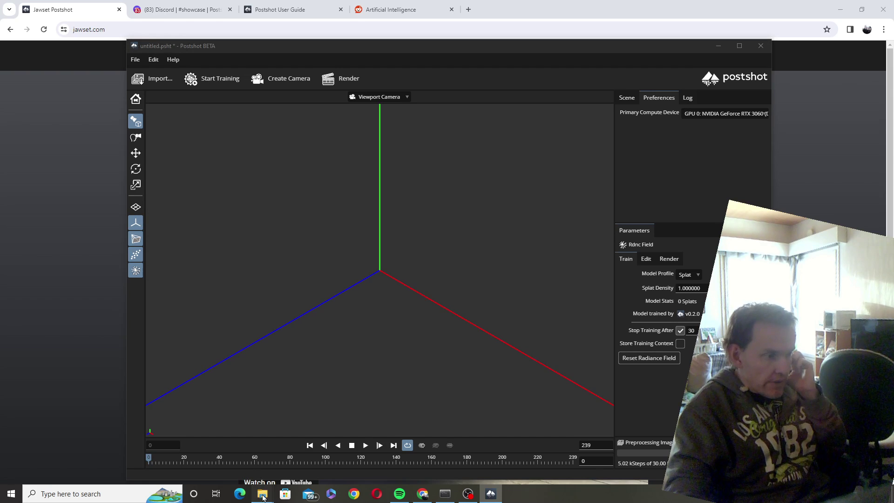
# Clear the frame selection, close Postshot without saving, and relaunch it from the Start menu
pyautogui.moveTo(263, 497)
pyautogui.click(305, 449)
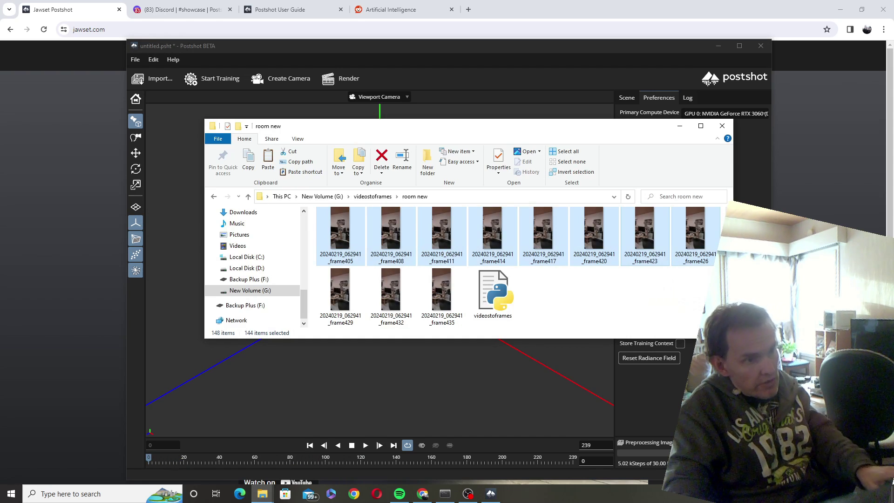
pyautogui.click(543, 298)
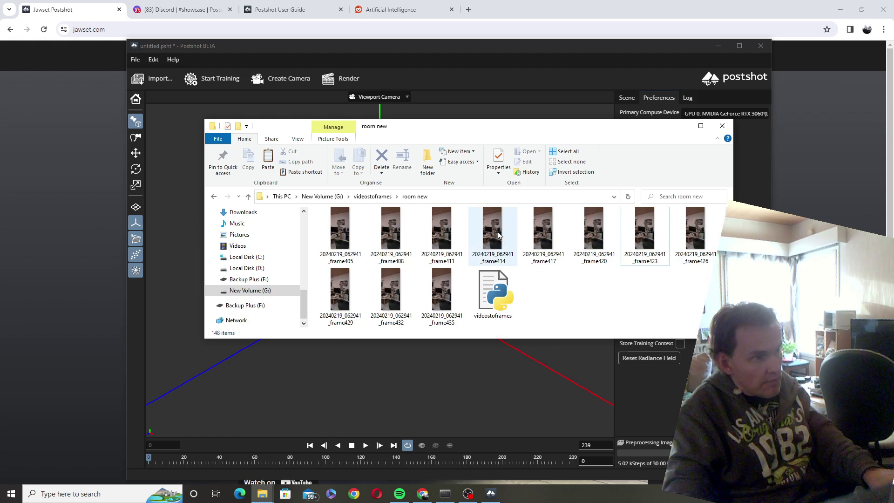
pyautogui.click(761, 46)
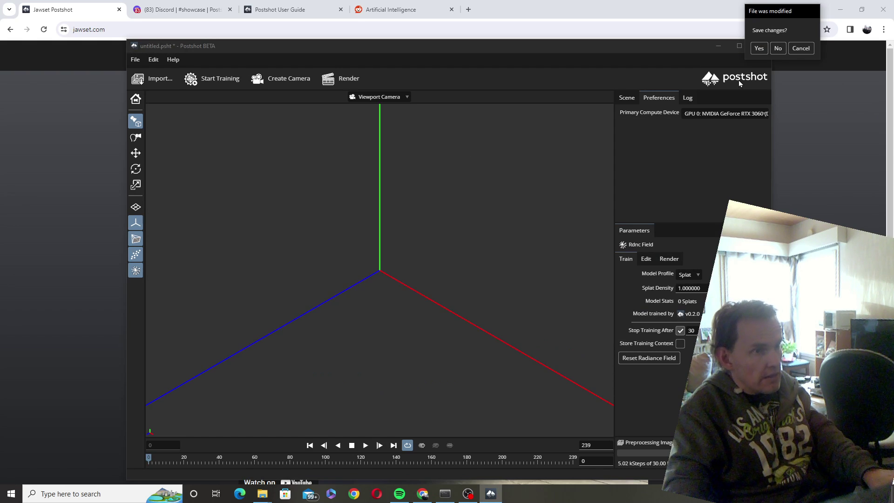
pyautogui.click(776, 48)
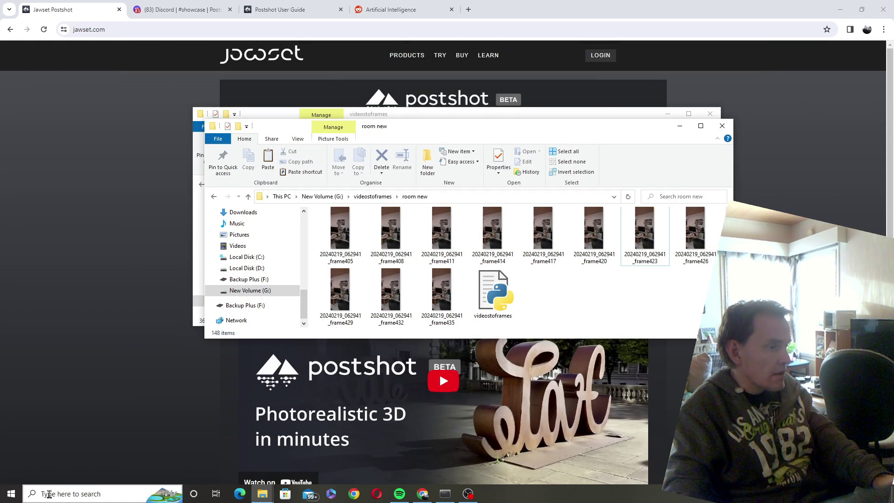
pyautogui.click(6, 495)
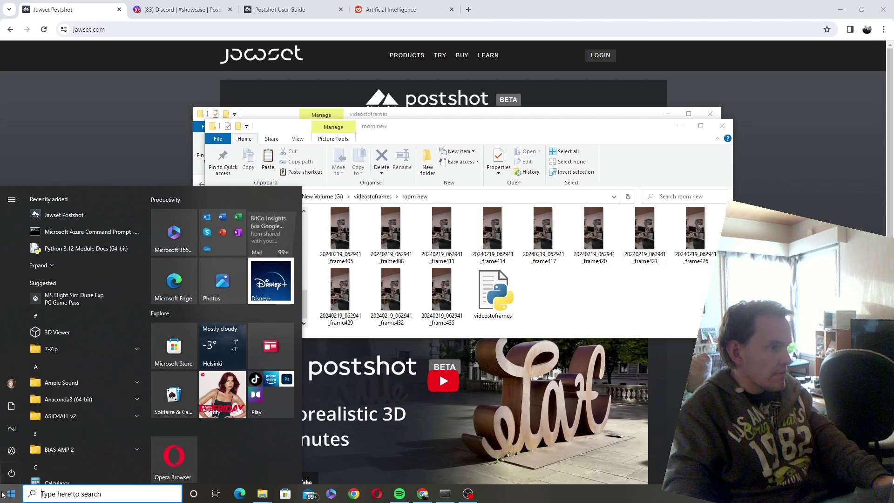
pyautogui.click(56, 217)
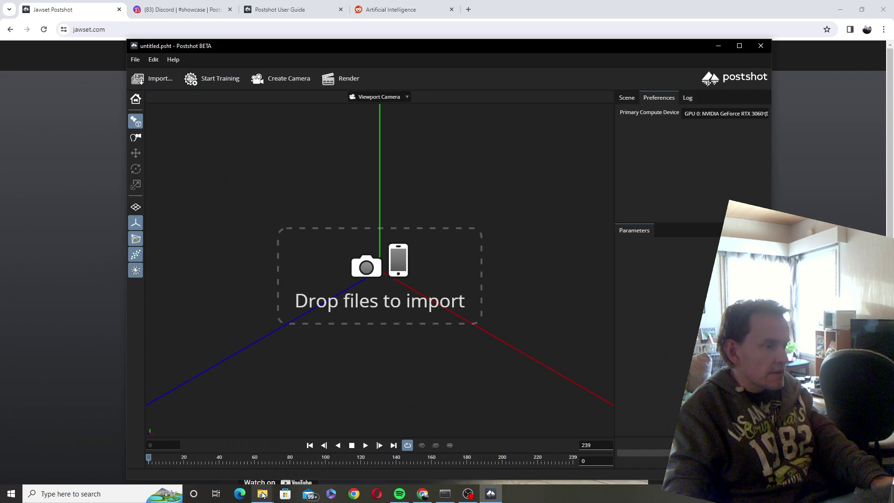
# Select the 144 room frames, drop them on Postshot and import to start training
pyautogui.moveTo(262, 493)
pyautogui.click(312, 462)
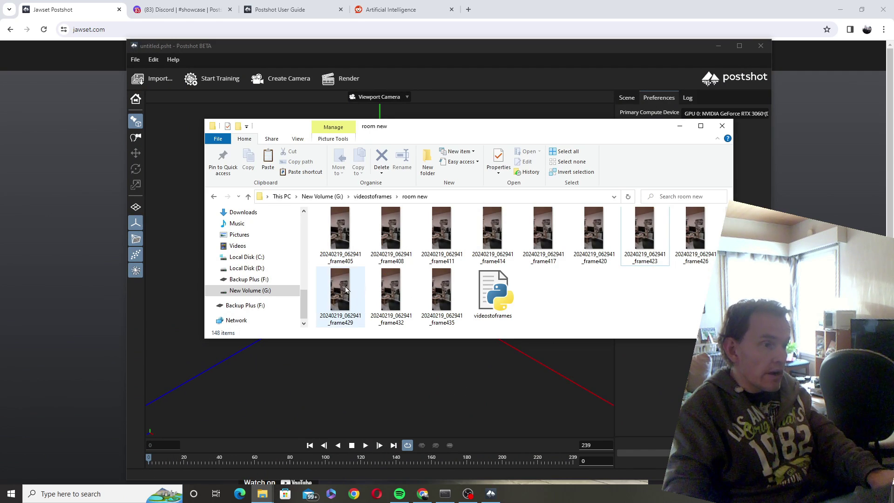
pyautogui.moveTo(314, 247); pyautogui.dragTo(525, 206)
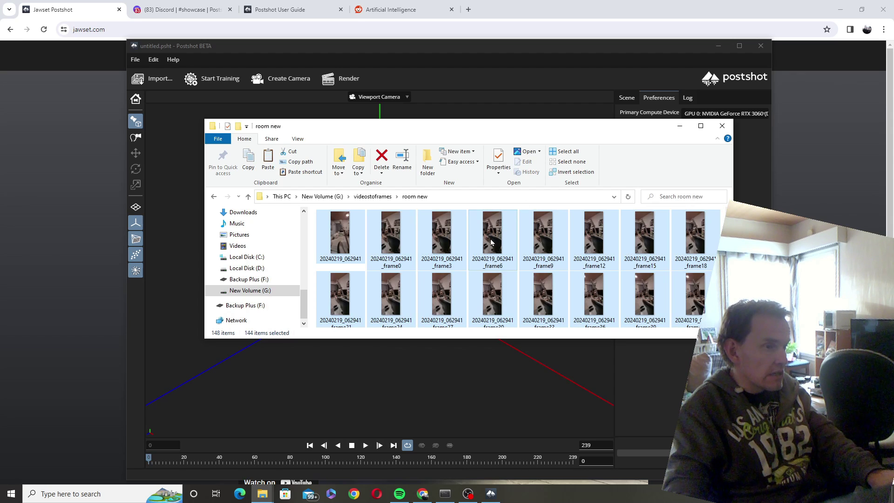
pyautogui.moveTo(491, 242); pyautogui.dragTo(462, 380)
pyautogui.click(520, 458)
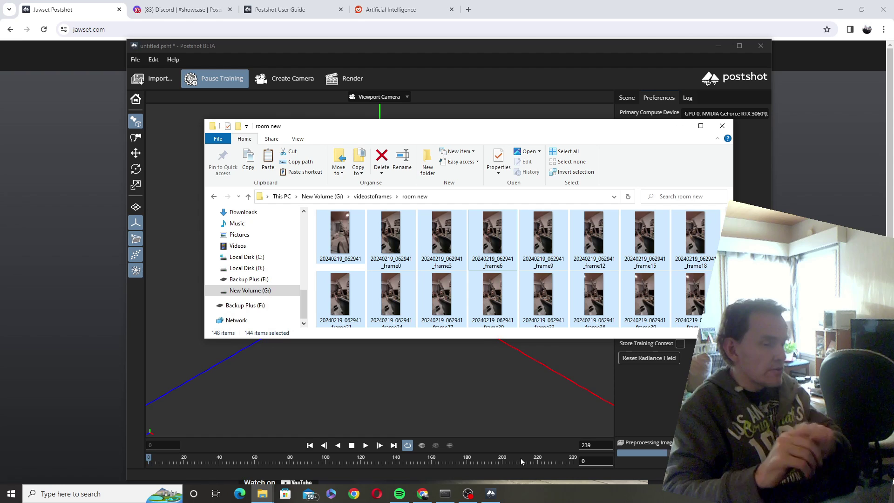
pyautogui.click(552, 60)
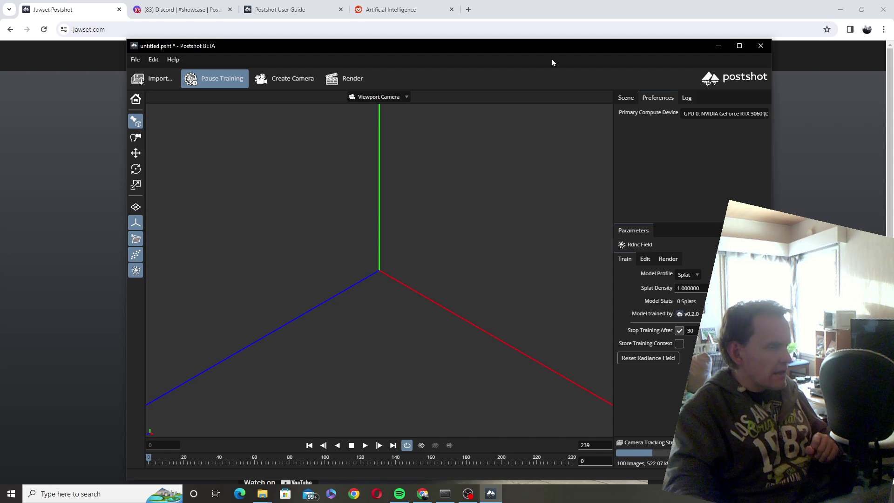
# Open the Postshot User Guide through Help > User Guide, then bring Postshot back in front
pyautogui.moveTo(422, 493)
pyautogui.click(425, 459)
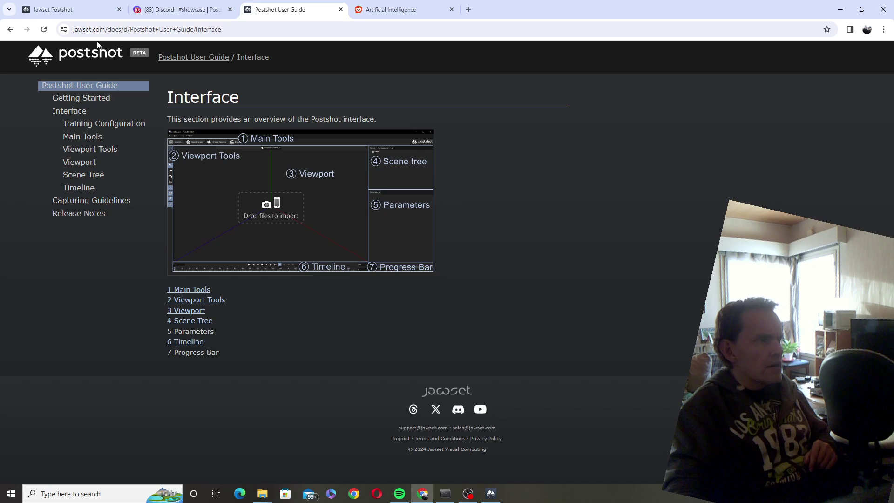
pyautogui.click(493, 495)
pyautogui.click(173, 60)
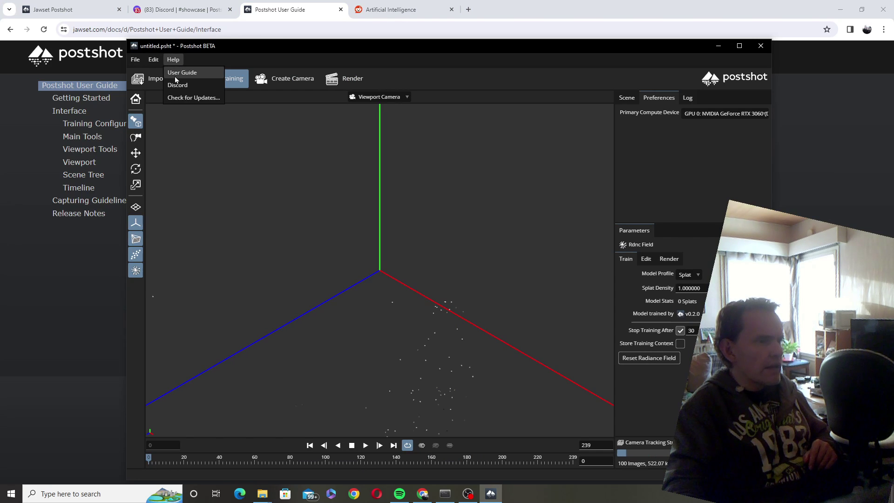
pyautogui.click(175, 77)
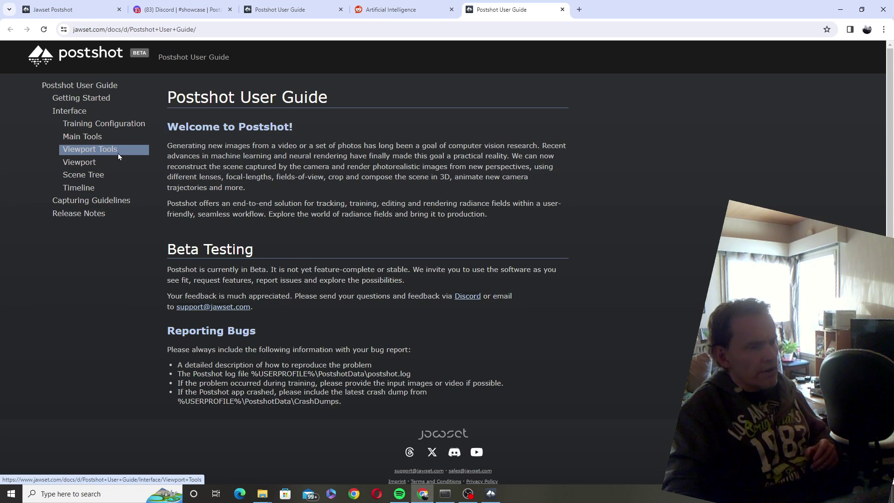
pyautogui.click(490, 494)
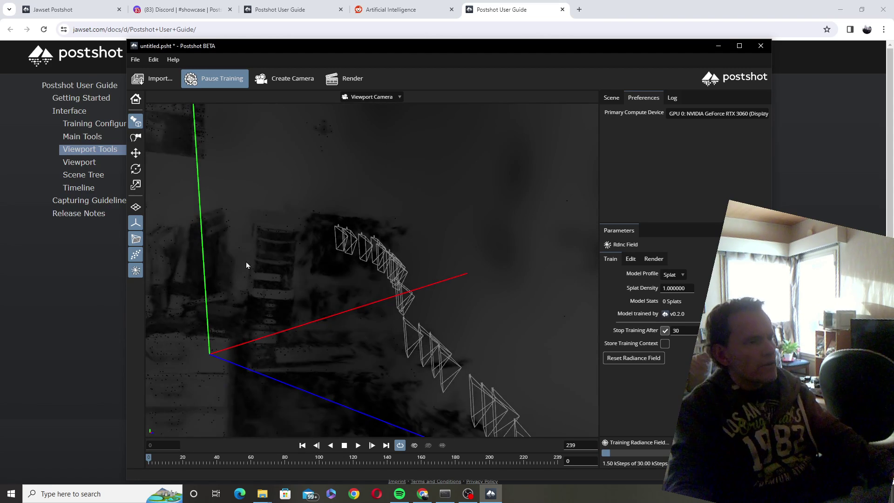
# Orbit around the room scene while training keeps running past 2 kSteps
pyautogui.moveTo(246, 264); pyautogui.dragTo(388, 239)
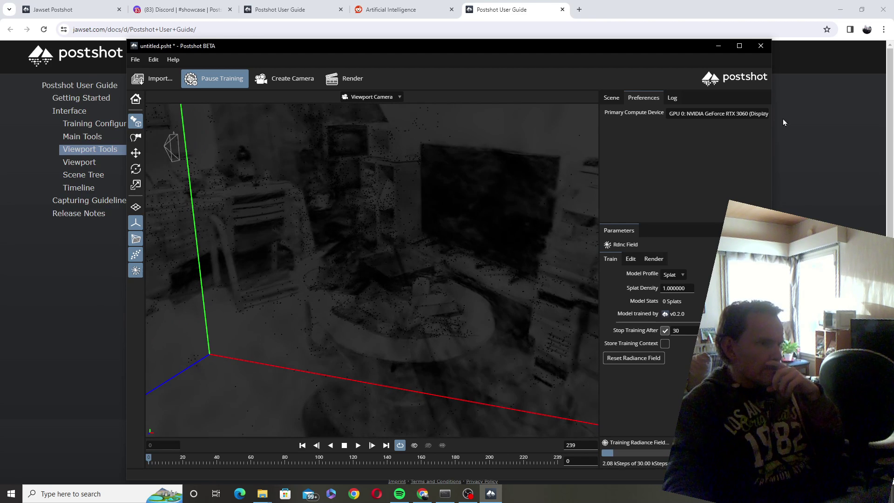
# Pause the radiance field training and begin opening a project, discarding unsaved changes
pyautogui.click(215, 78)
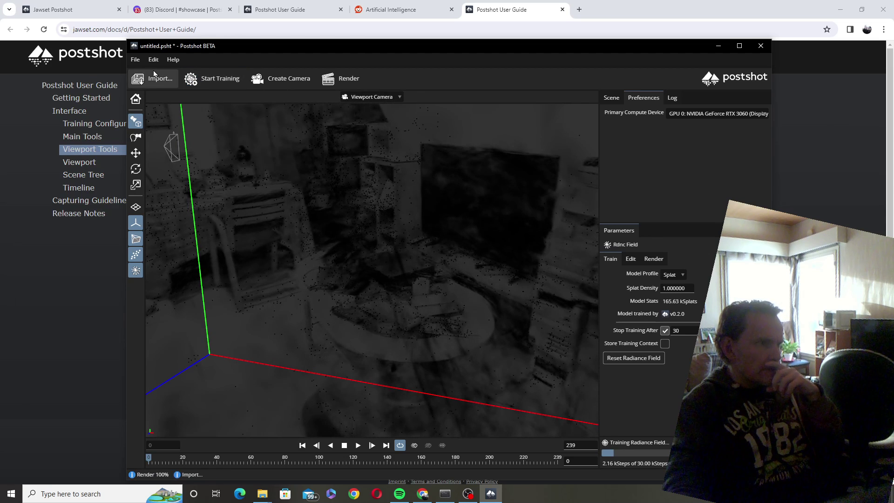
pyautogui.click(135, 59)
pyautogui.click(140, 85)
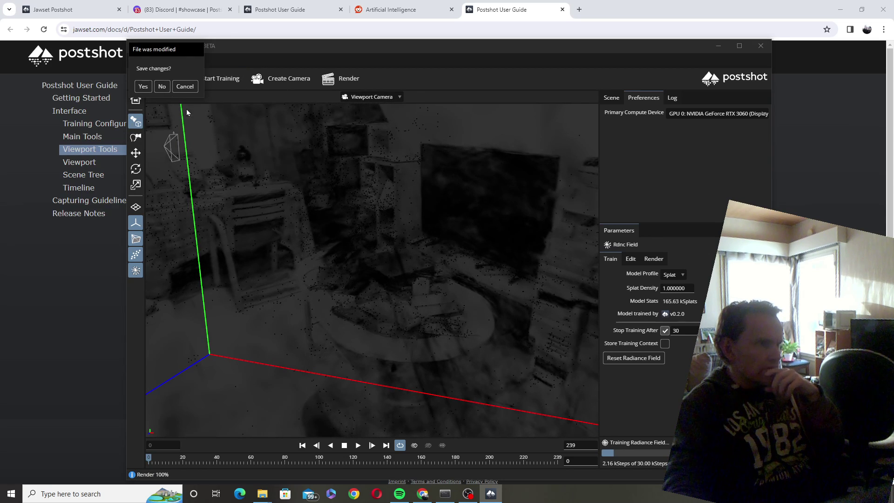
pyautogui.click(164, 88)
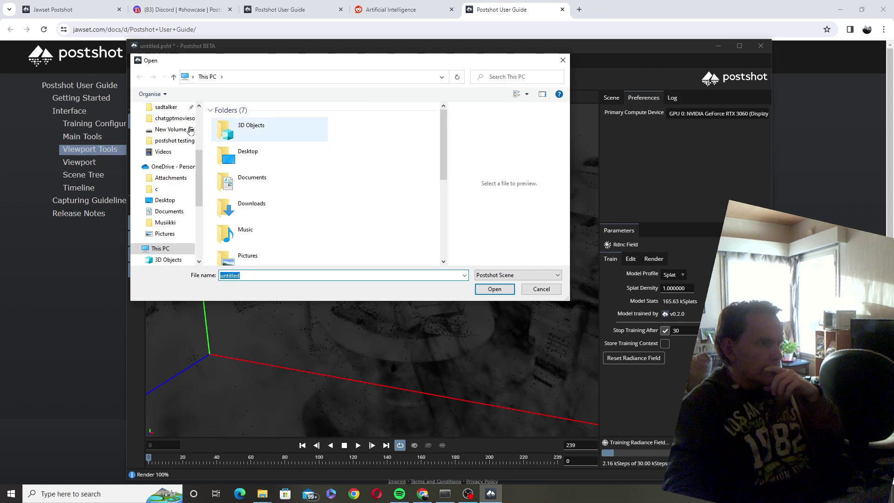
# Open the guitar project from New Volume (G:) > postshot testing
pyautogui.click(172, 130)
pyautogui.doubleClick(374, 254)
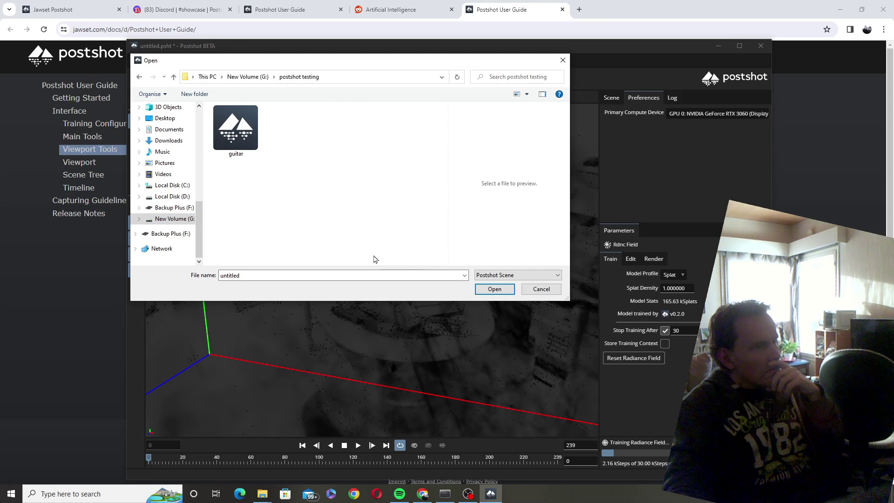
pyautogui.click(240, 133)
pyautogui.click(490, 289)
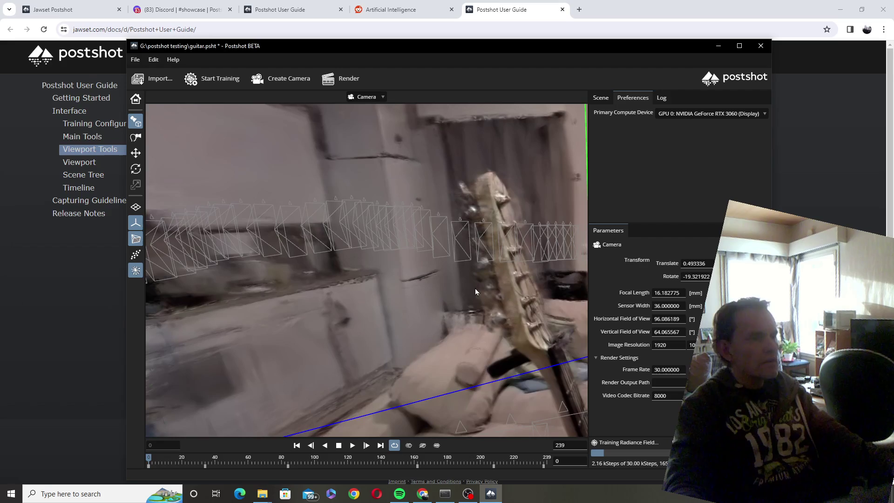
# Orbit around the guitar, then switch to Move mode (W) and slide the view toward it
pyautogui.moveTo(463, 287); pyautogui.dragTo(561, 297)
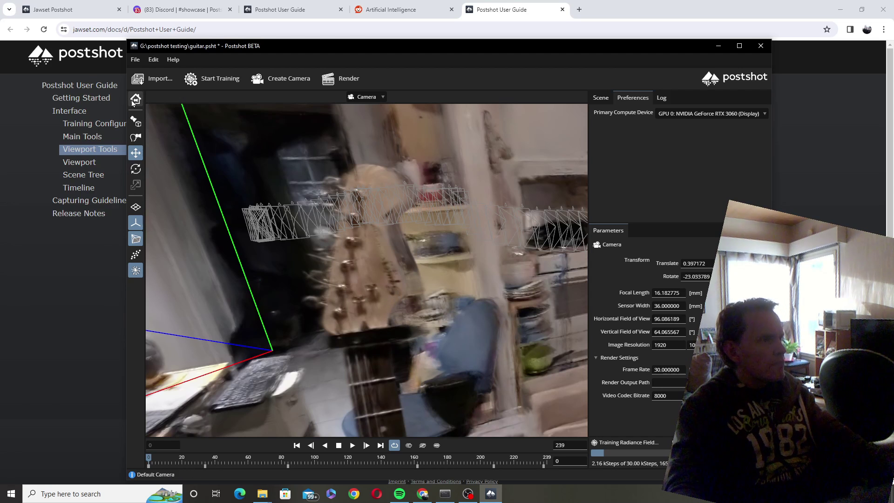
pyautogui.moveTo(293, 171); pyautogui.dragTo(321, 144)
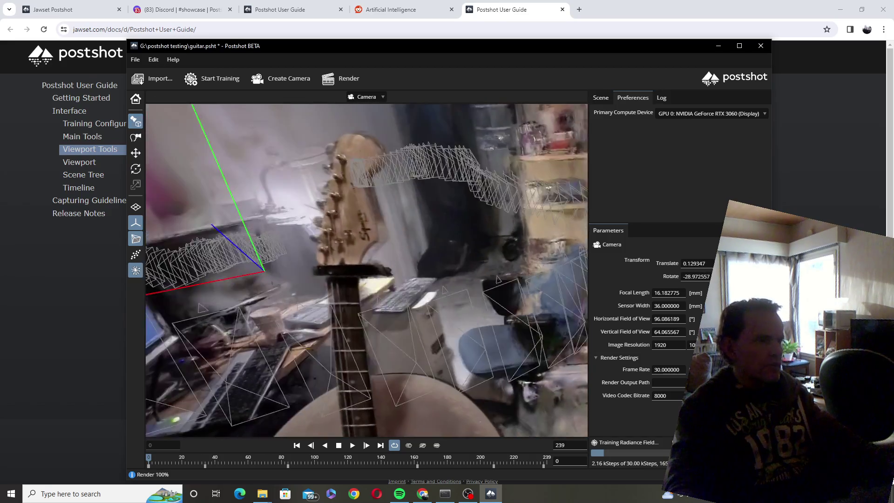
pyautogui.press('w')
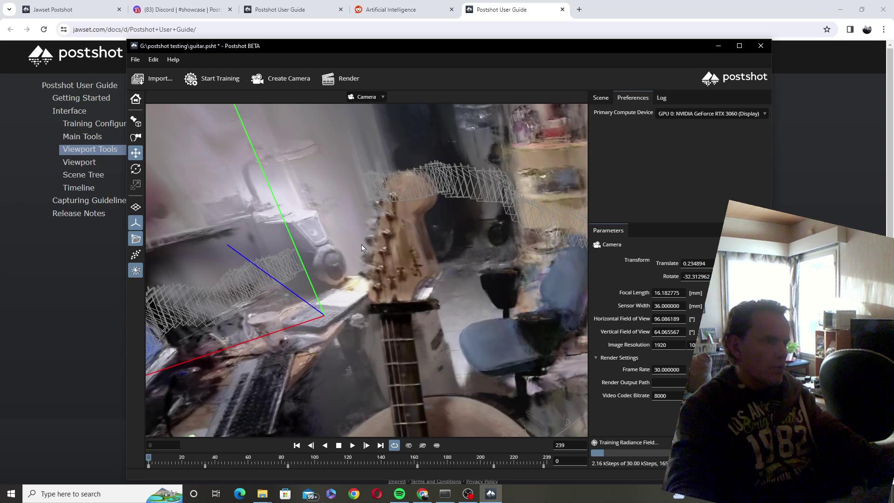
pyautogui.moveTo(372, 255); pyautogui.dragTo(389, 258)
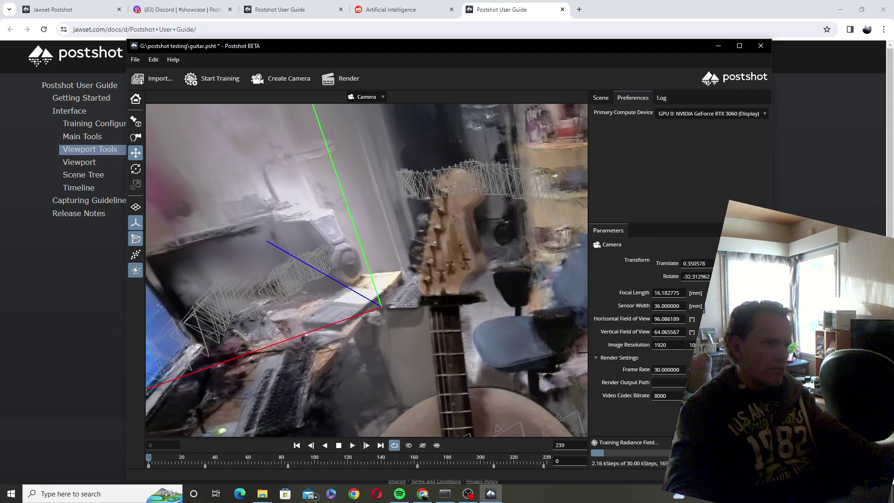
pyautogui.moveTo(425, 297); pyautogui.dragTo(441, 290)
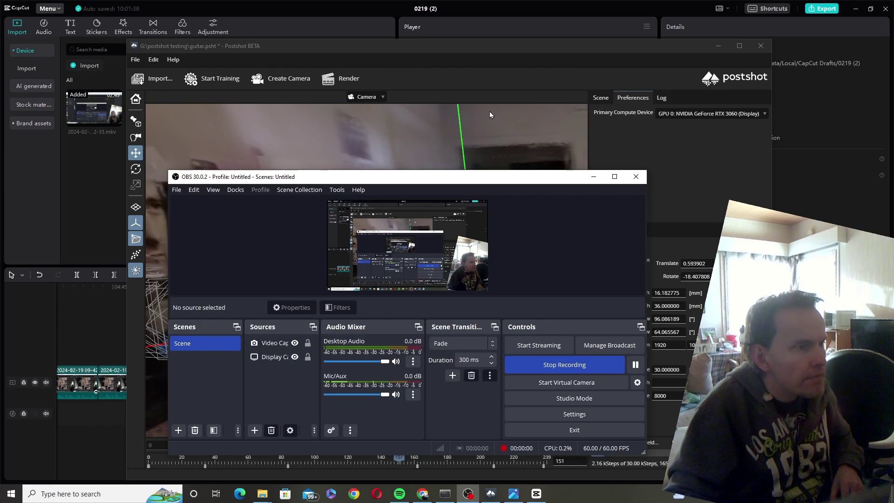
# Check the Camera dropdown without changing it, then rewind the animation playhead to frame 0
pyautogui.click(490, 111)
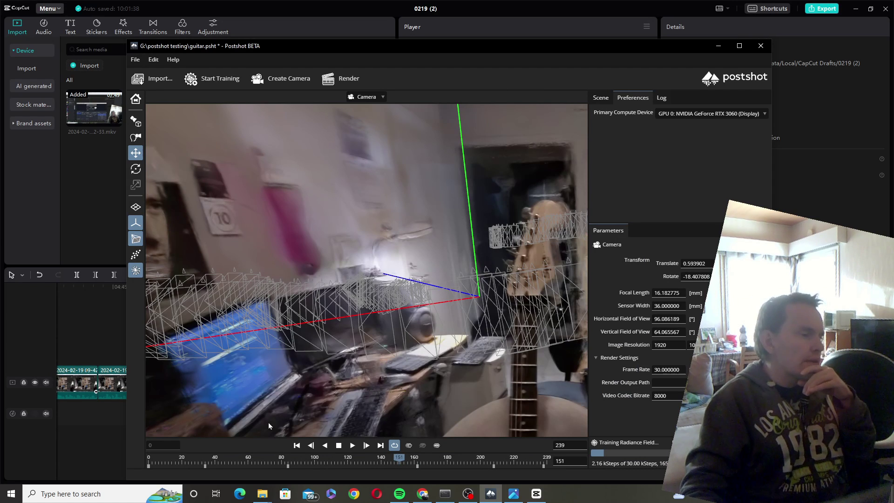
pyautogui.click(382, 98)
pyautogui.click(417, 86)
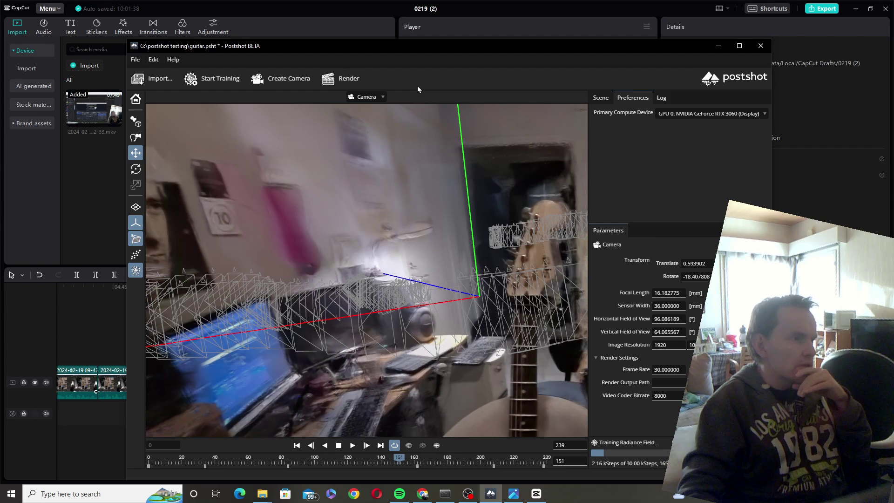
pyautogui.click(372, 99)
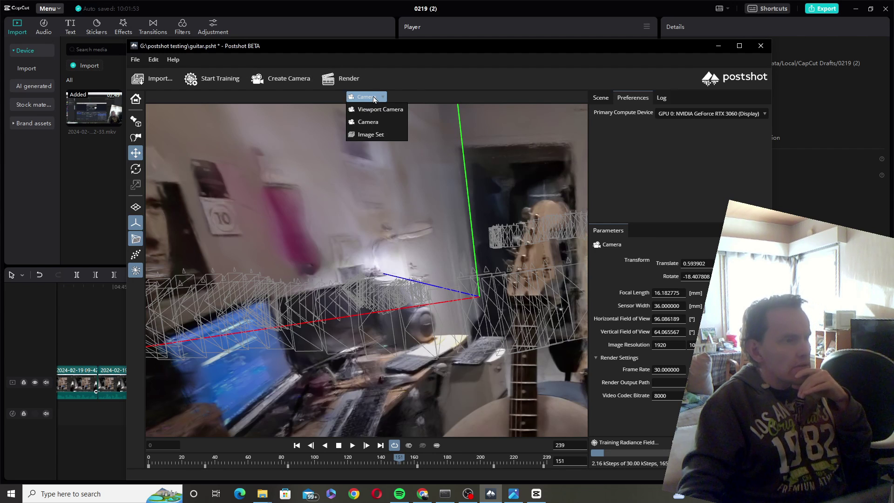
pyautogui.click(416, 82)
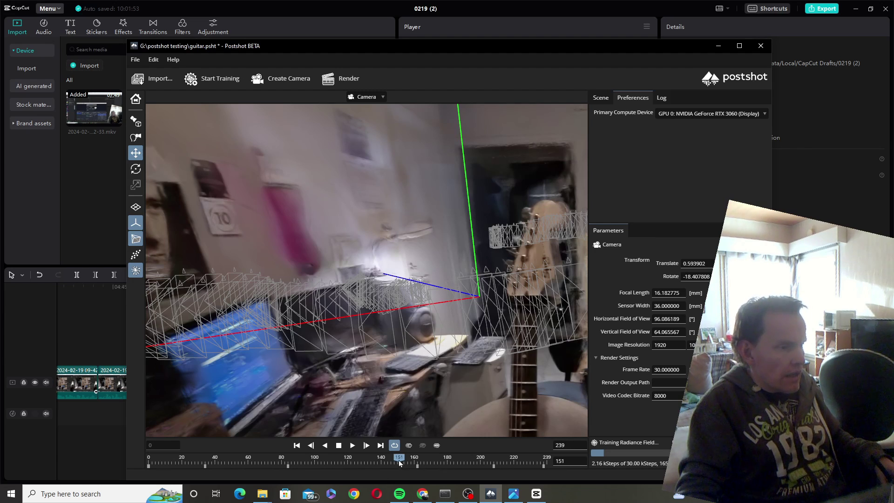
pyautogui.moveTo(399, 462); pyautogui.dragTo(139, 471)
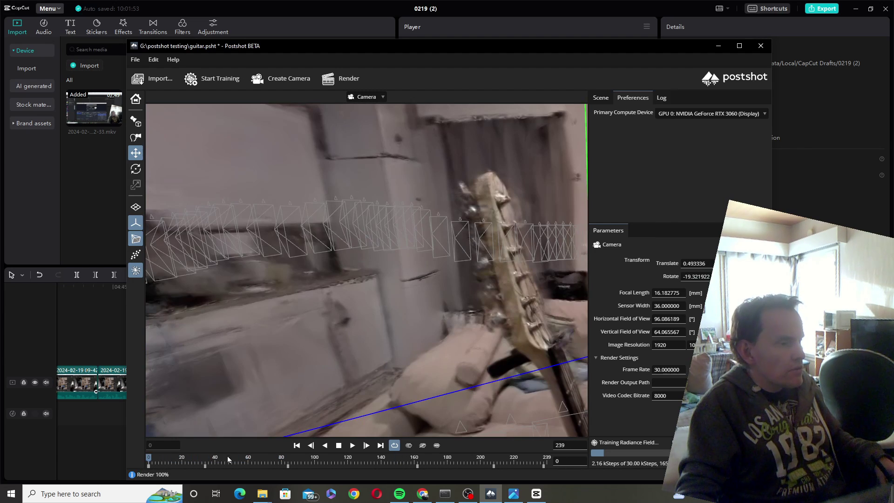
# Scrub the camera path through frames 36, 34 and 84 to the final frame, 239
pyautogui.click(208, 460)
pyautogui.click(205, 461)
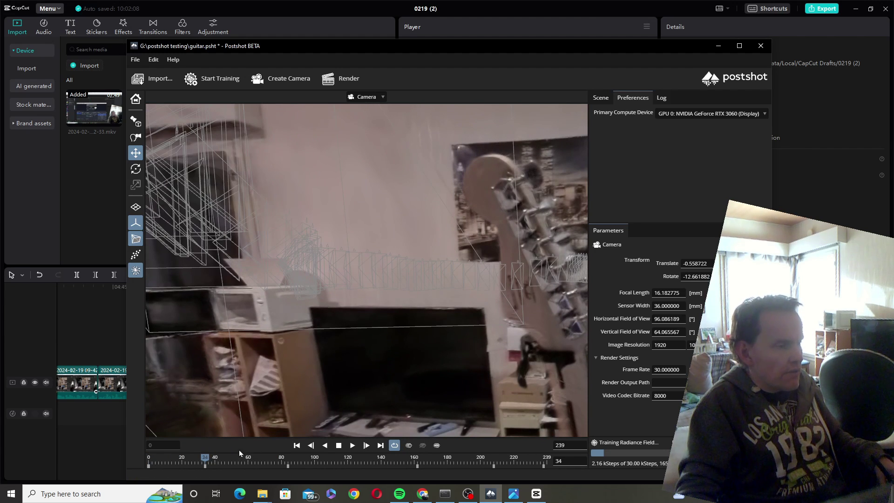
pyautogui.moveTo(208, 458); pyautogui.dragTo(288, 461)
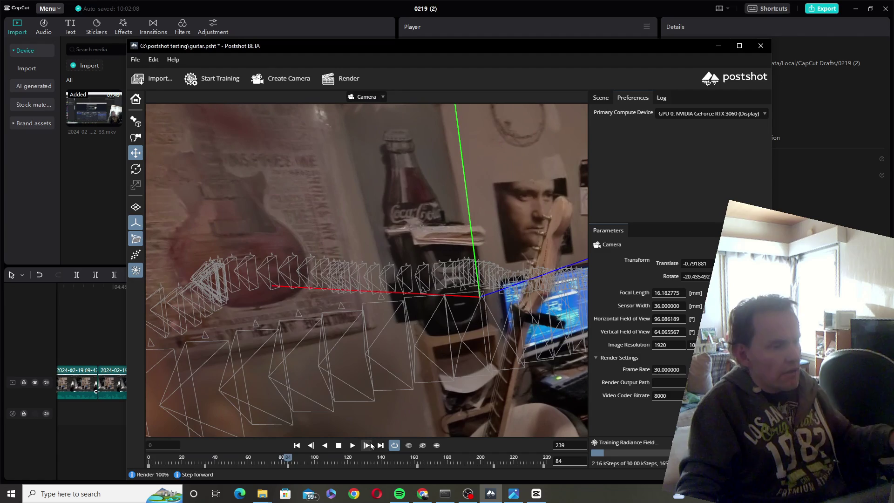
pyautogui.moveTo(369, 385); pyautogui.dragTo(401, 387, button='middle')
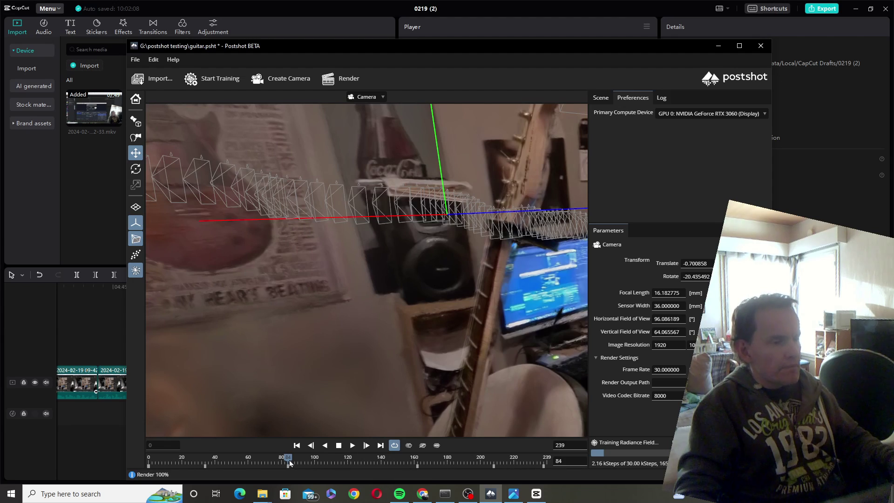
pyautogui.moveTo(289, 462); pyautogui.dragTo(568, 467)
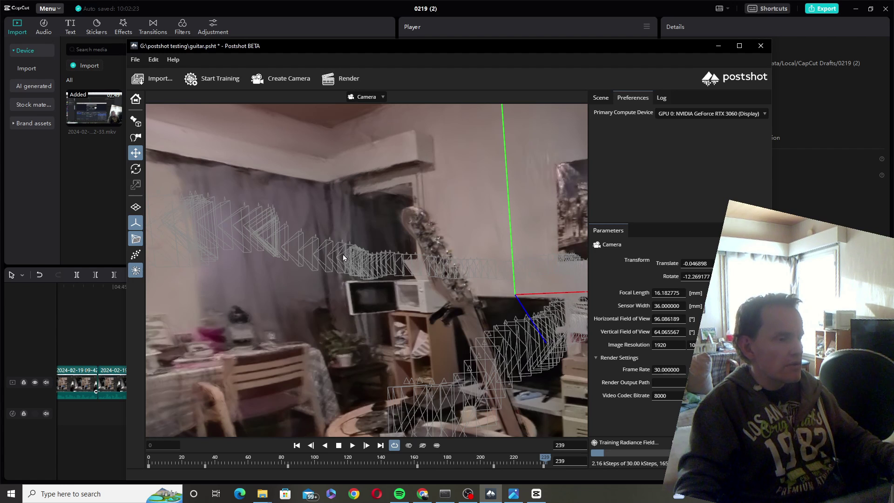
# Play guitar.mp4 from the postshot testing folder, then close the player and return to Postshot
pyautogui.click(262, 493)
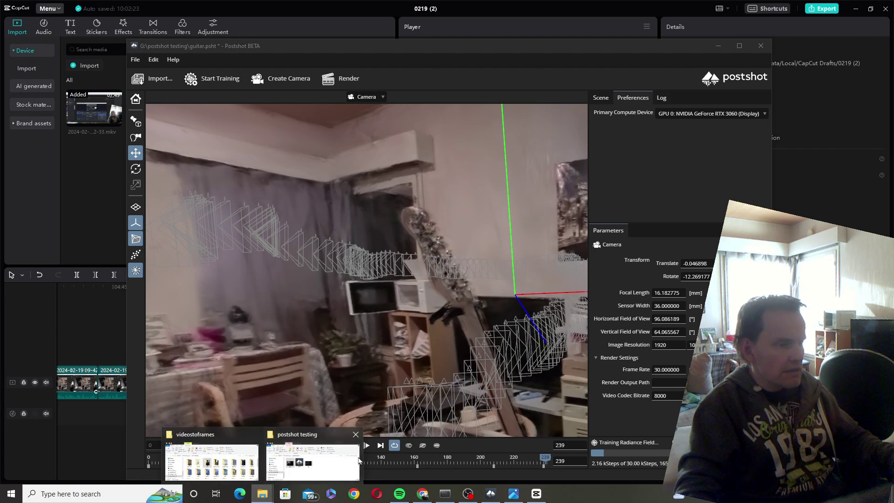
pyautogui.click(313, 459)
pyautogui.doubleClick(345, 254)
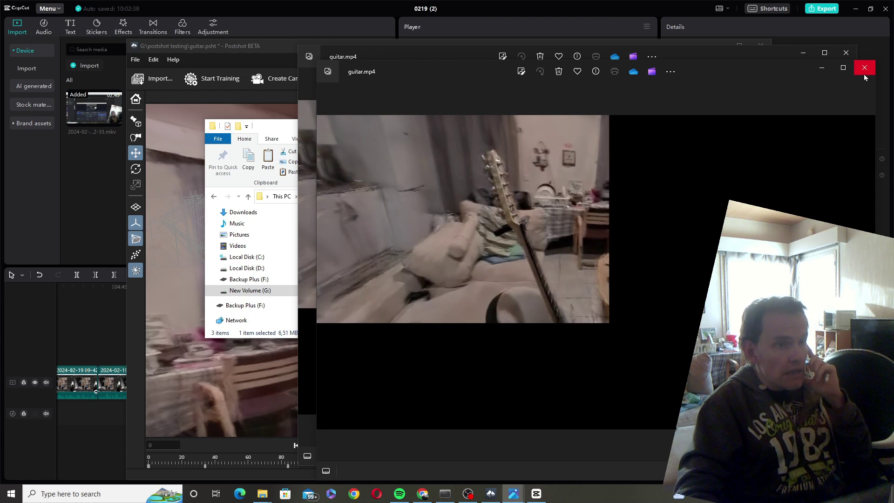
pyautogui.click(865, 70)
pyautogui.click(840, 57)
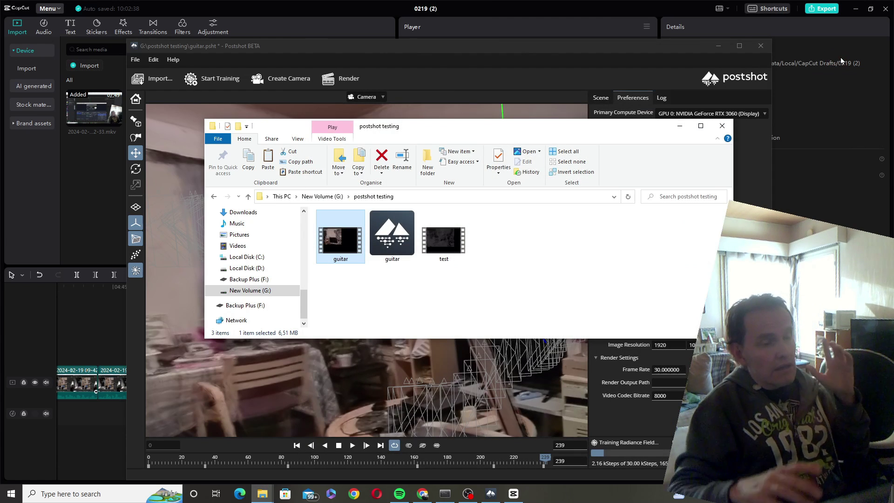
pyautogui.click(494, 53)
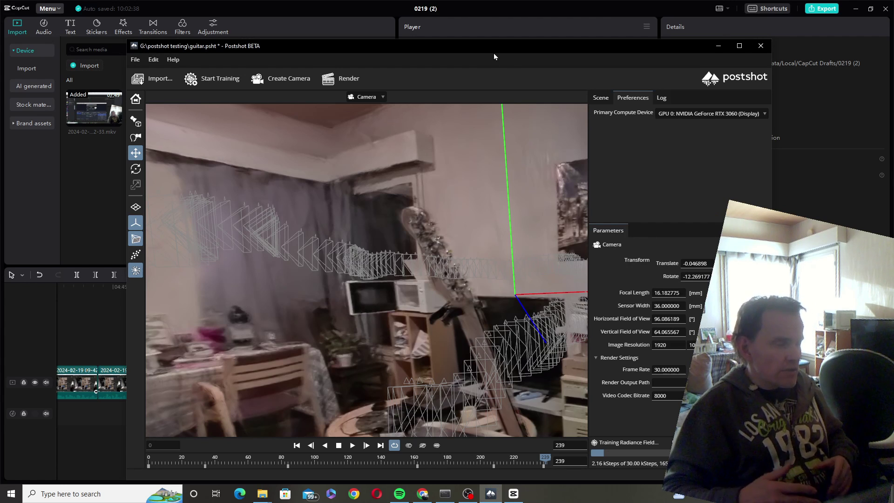
# Turn Show Camera Poses off, keeping Show Radiance Field on after toggling it off and back
pyautogui.click(139, 244)
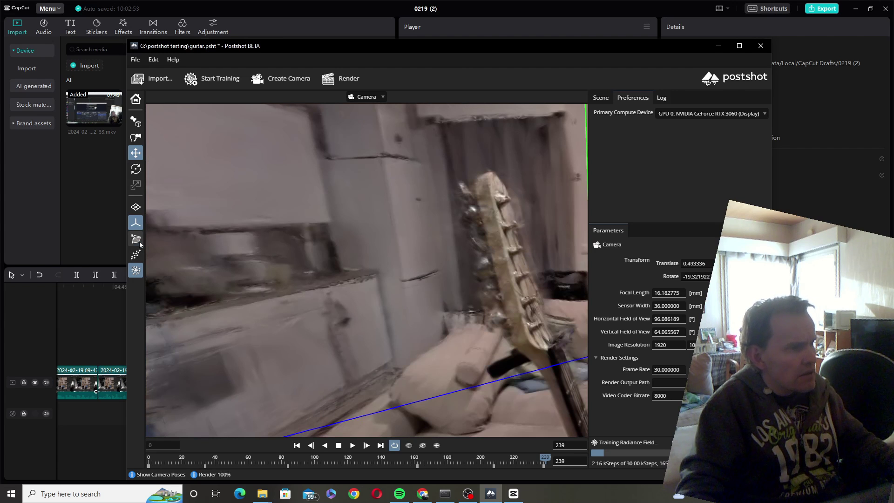
pyautogui.click(139, 243)
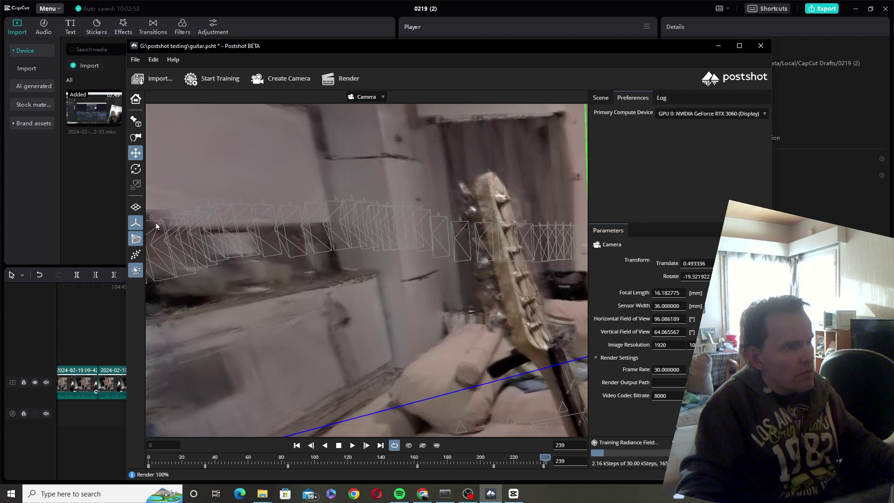
pyautogui.click(140, 242)
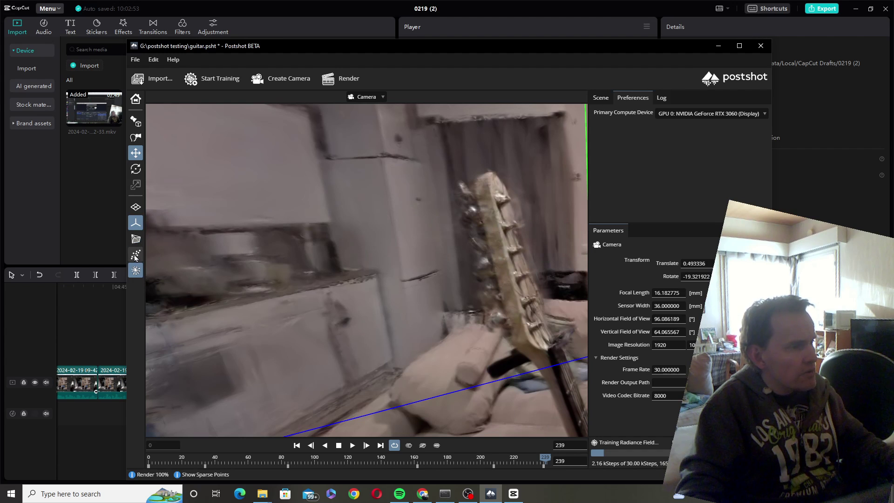
pyautogui.click(136, 270)
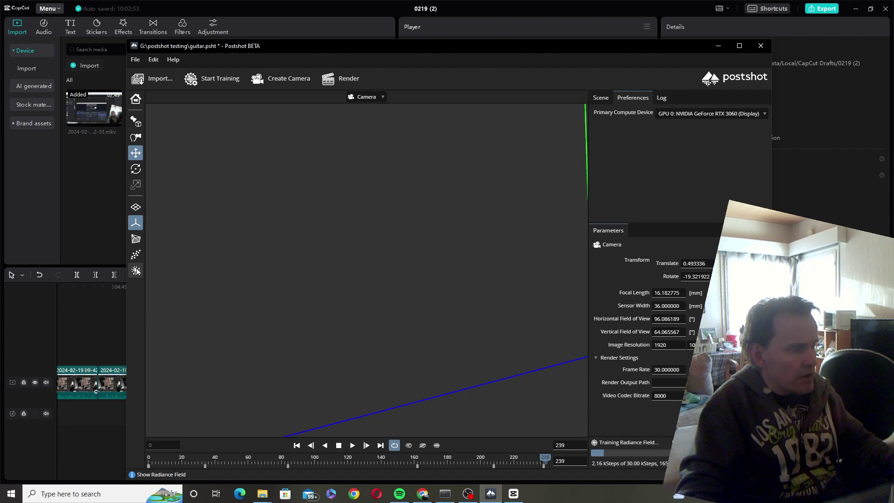
pyautogui.click(136, 270)
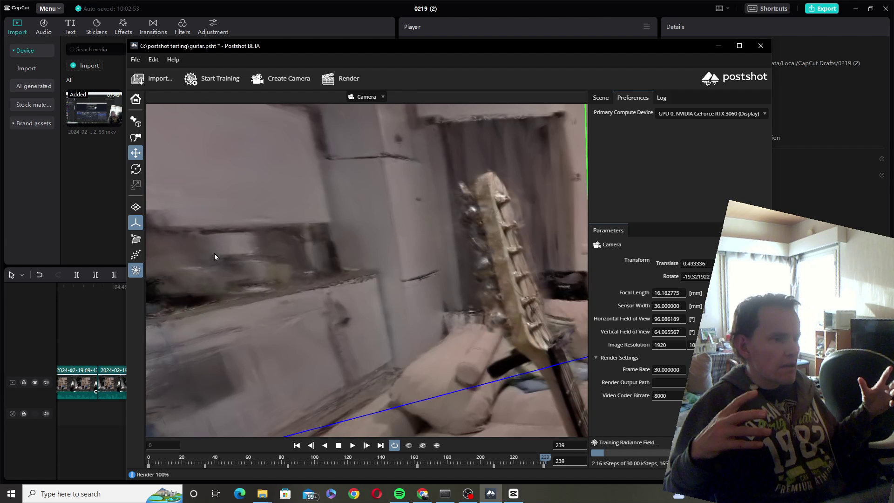